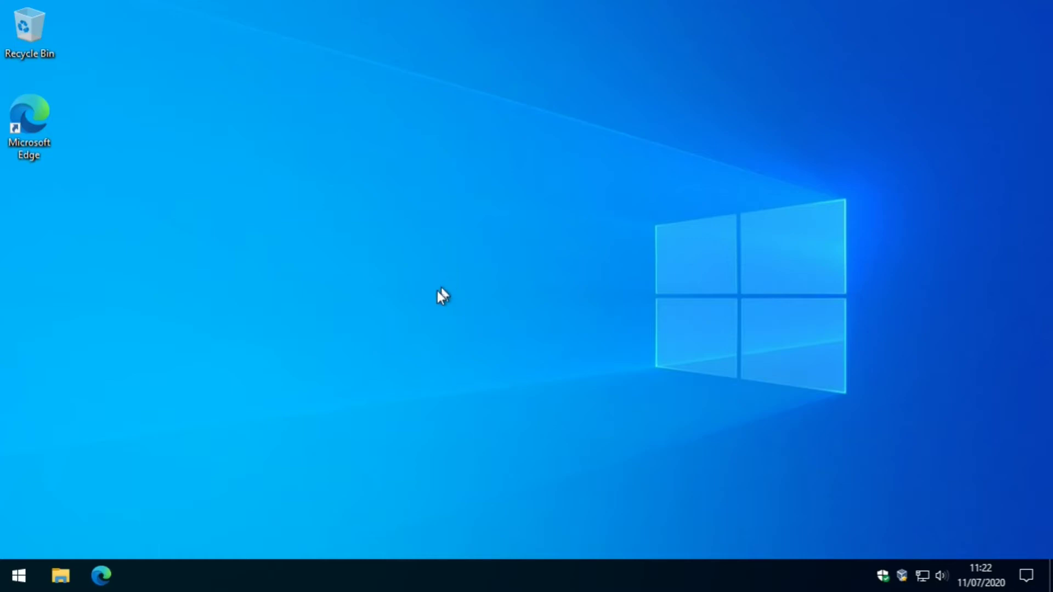
Search the Start menu for 'device manager' and launch Device Manager
click(20, 577)
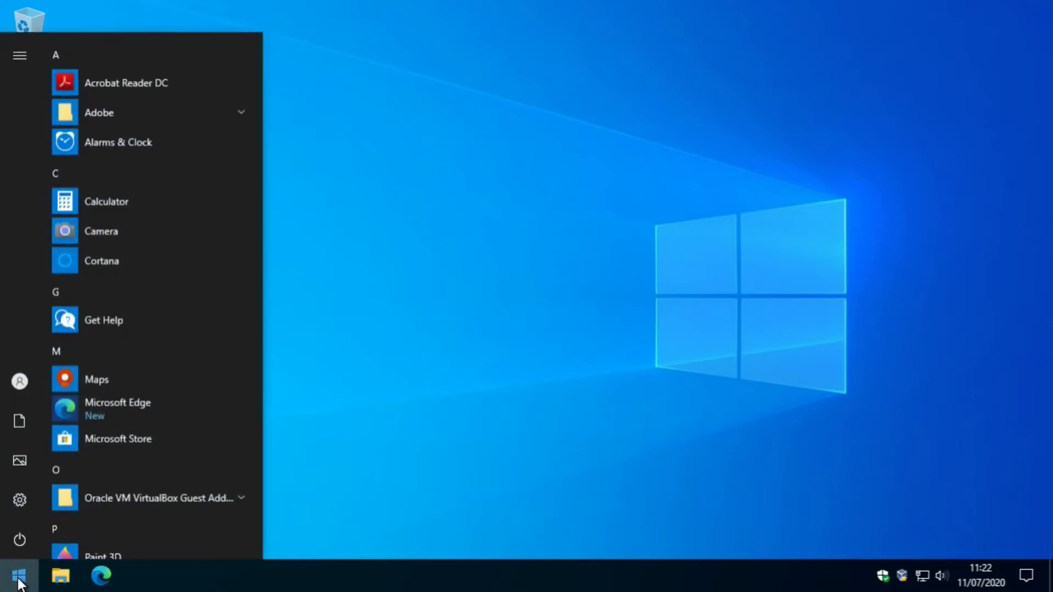
text(d)
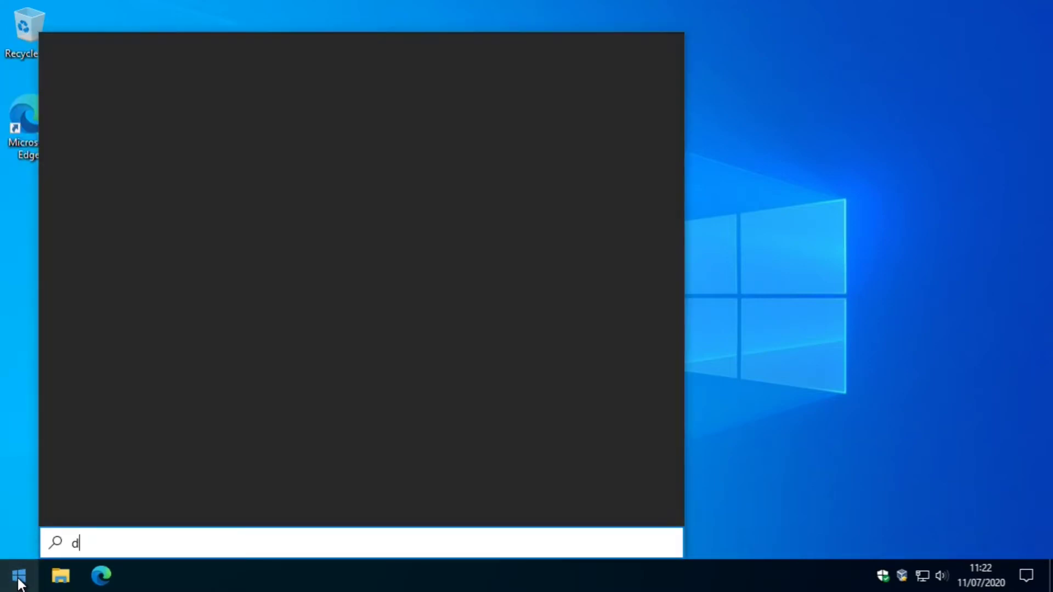
text(evice manager)
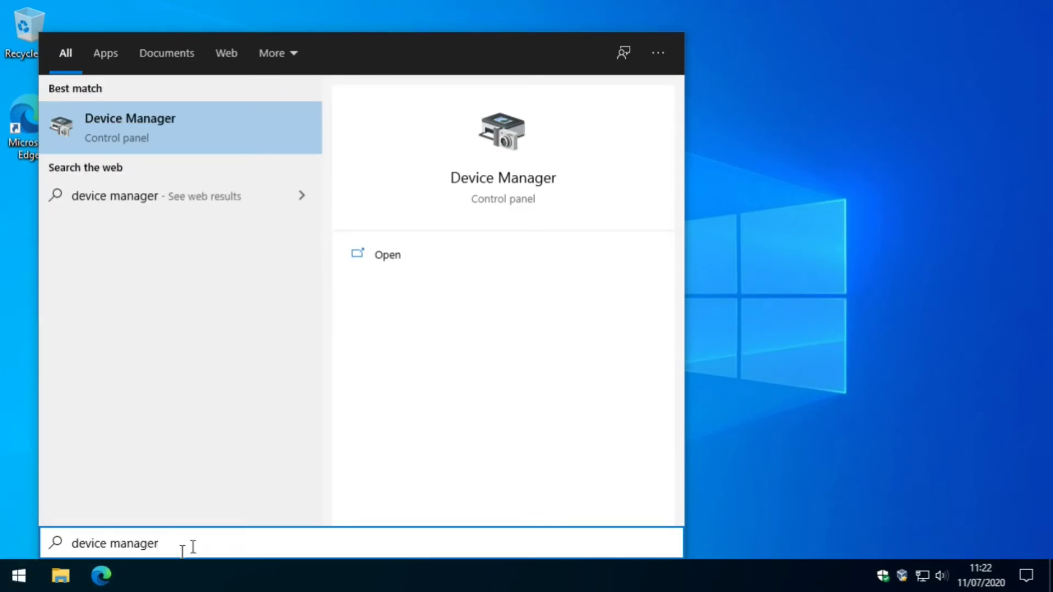
click(149, 136)
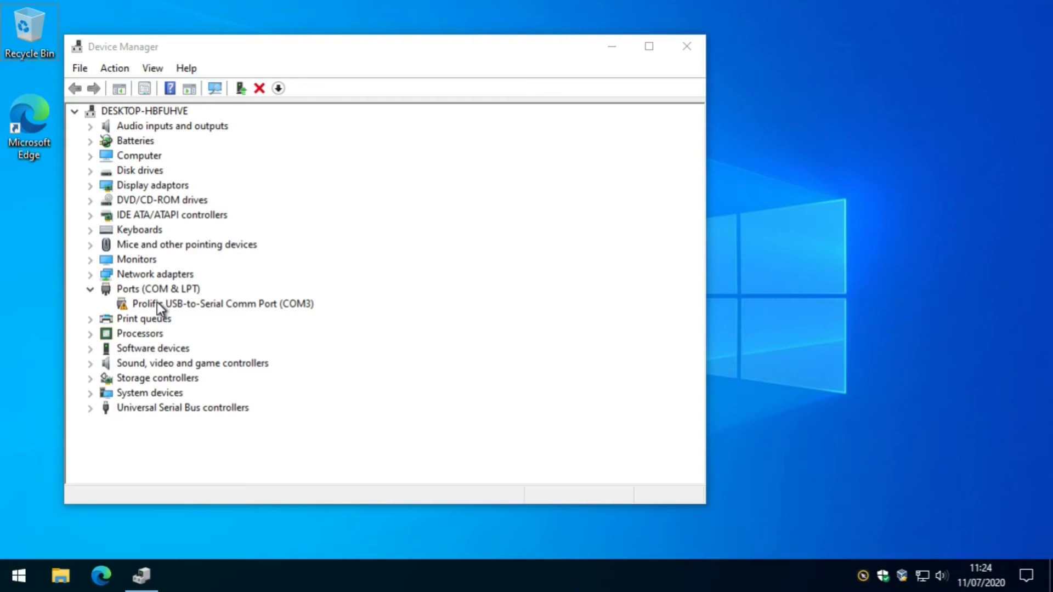
click(141, 303)
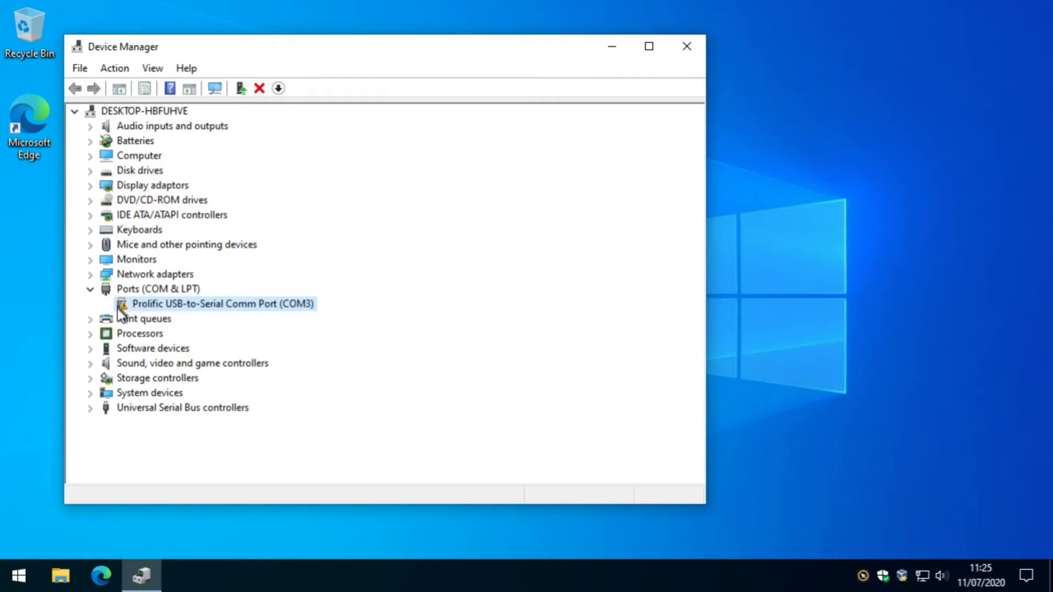
Open the Prolific COM3 port's properties and read its Code 10 'cannot start' status
right_click(153, 303)
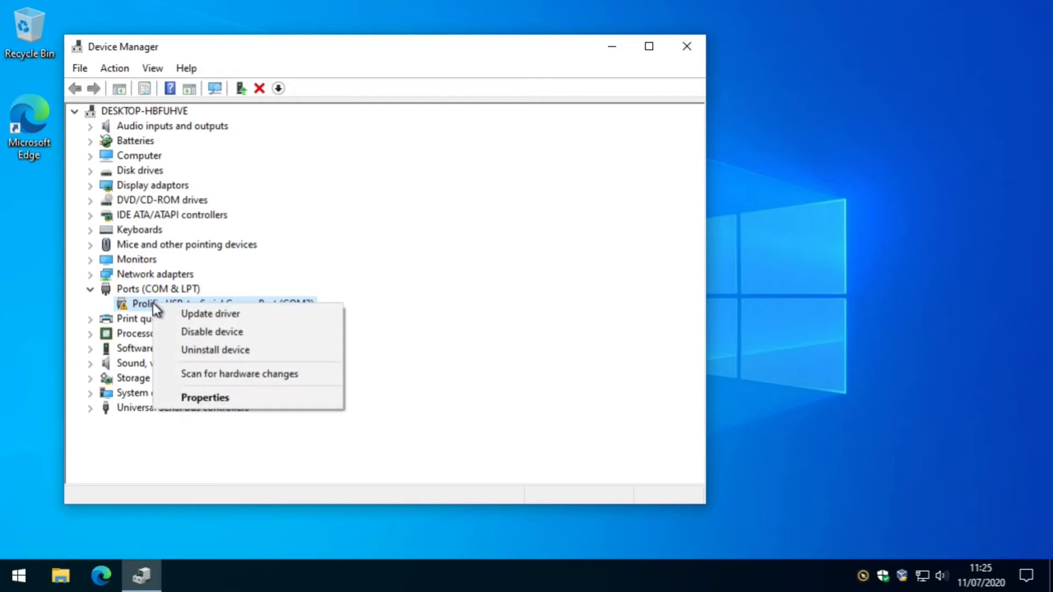
click(225, 397)
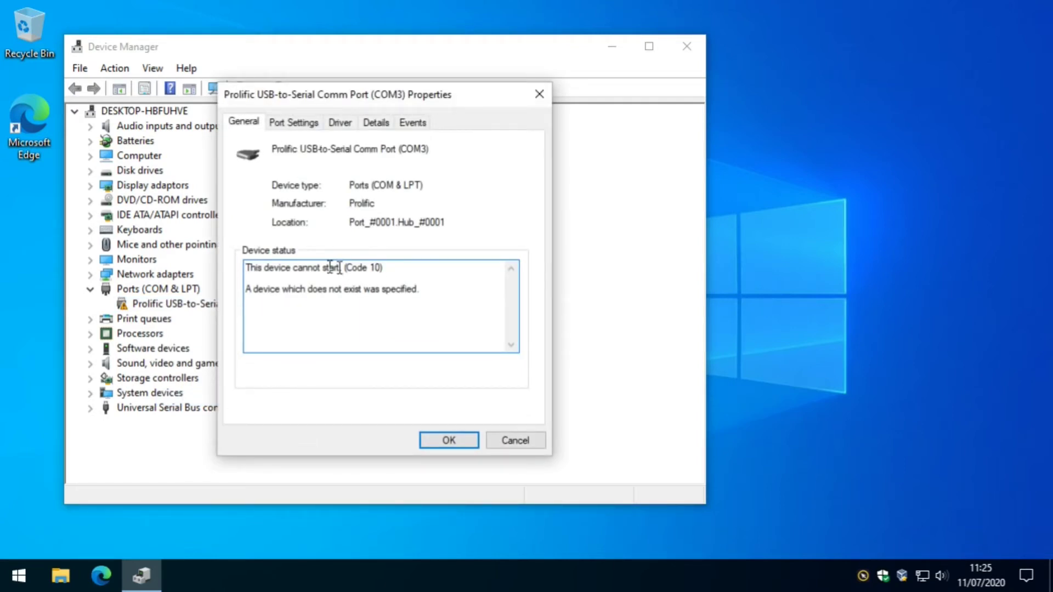
drag(246, 267, 400, 268)
Check the Driver tab details: provider Prolific, date 01/10/2018, version 3.8.28.0
click(339, 124)
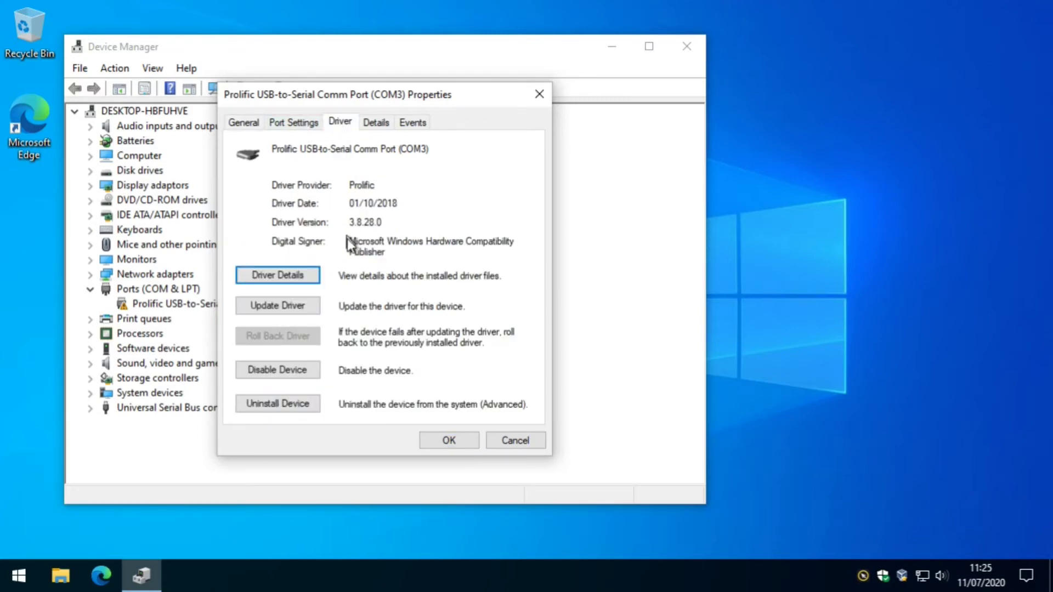
drag(350, 186, 384, 187)
click(384, 186)
drag(298, 101, 420, 109)
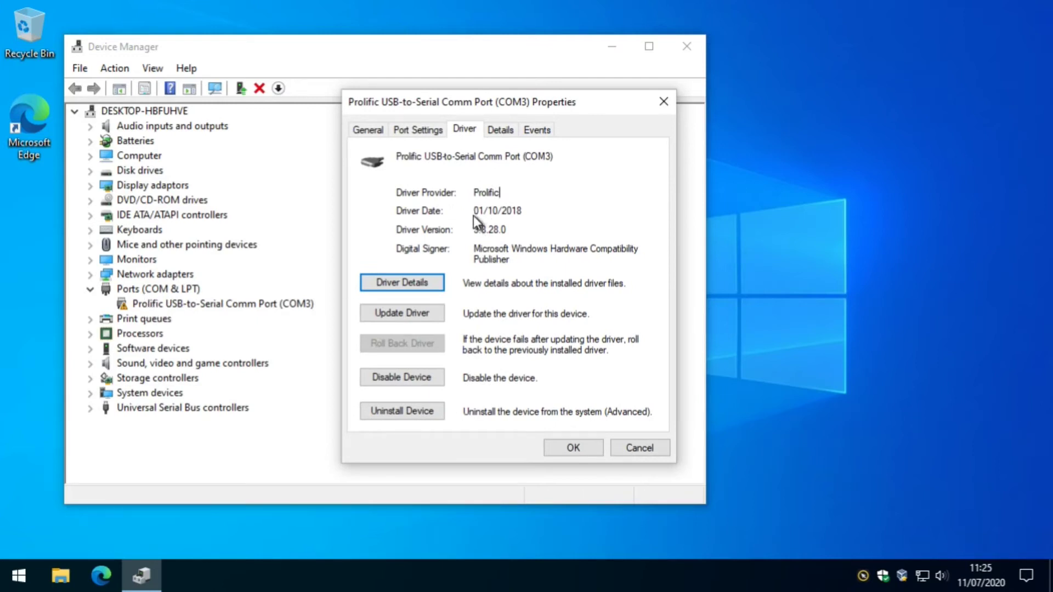
drag(473, 212, 529, 216)
drag(472, 230, 512, 230)
double_click(514, 211)
drag(475, 230, 508, 229)
click(514, 229)
Close the port properties, minimise Device Manager, and show Edge's favourites list
click(584, 448)
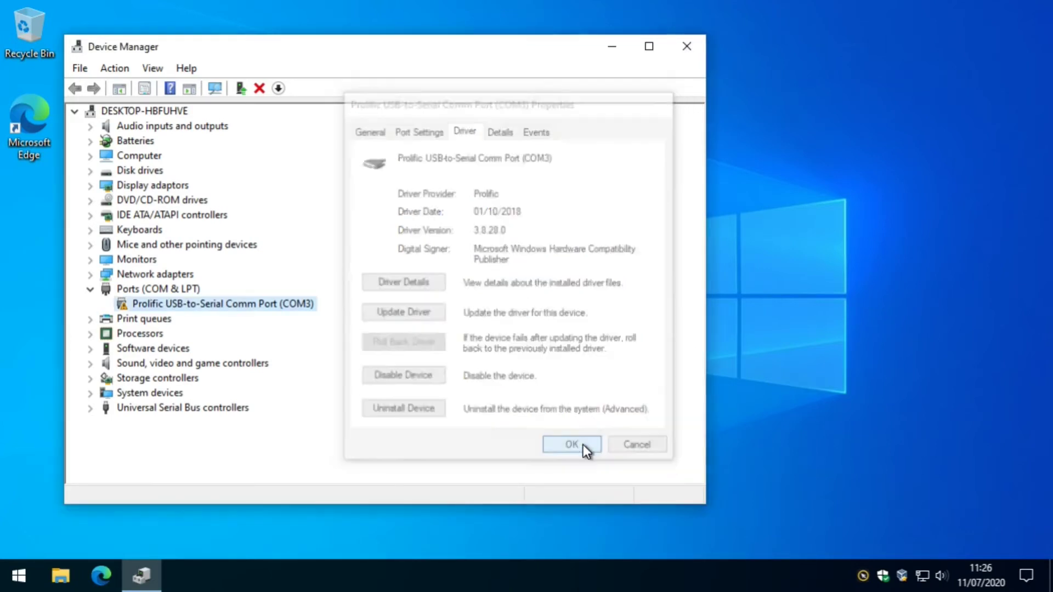
click(608, 48)
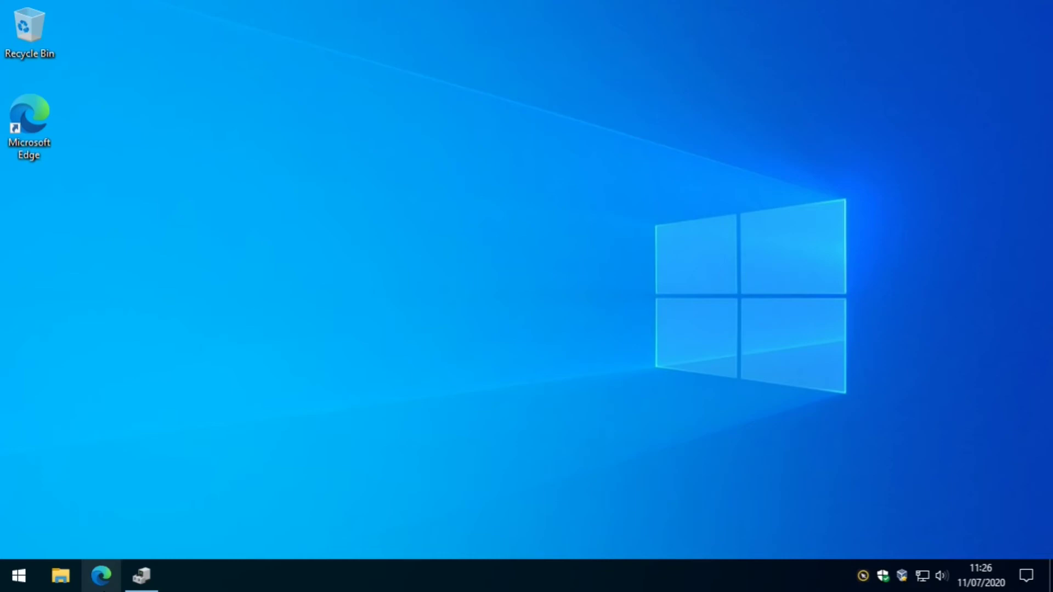
click(110, 582)
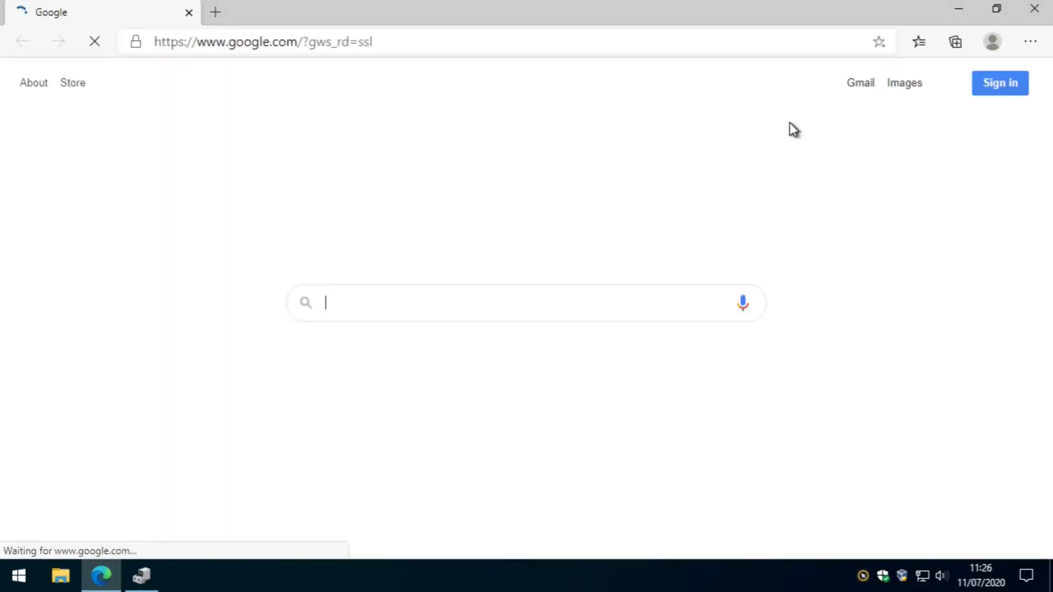
click(919, 42)
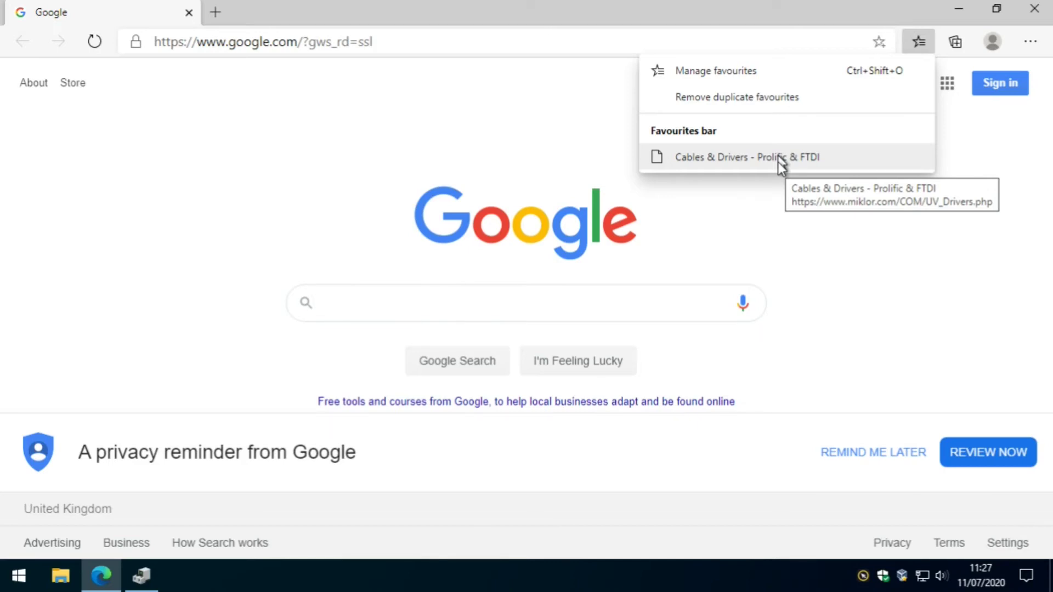
Download P3200.exe from the 'Installing the proper Driver 3.2.0.0' section of the miklor page
click(780, 159)
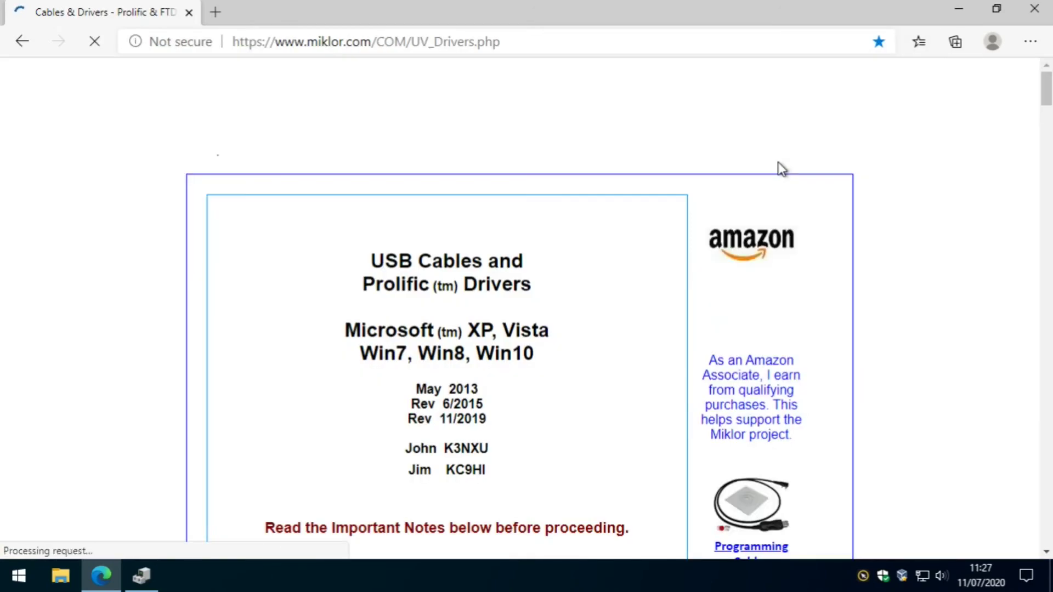
scroll(559, 337, down, 6)
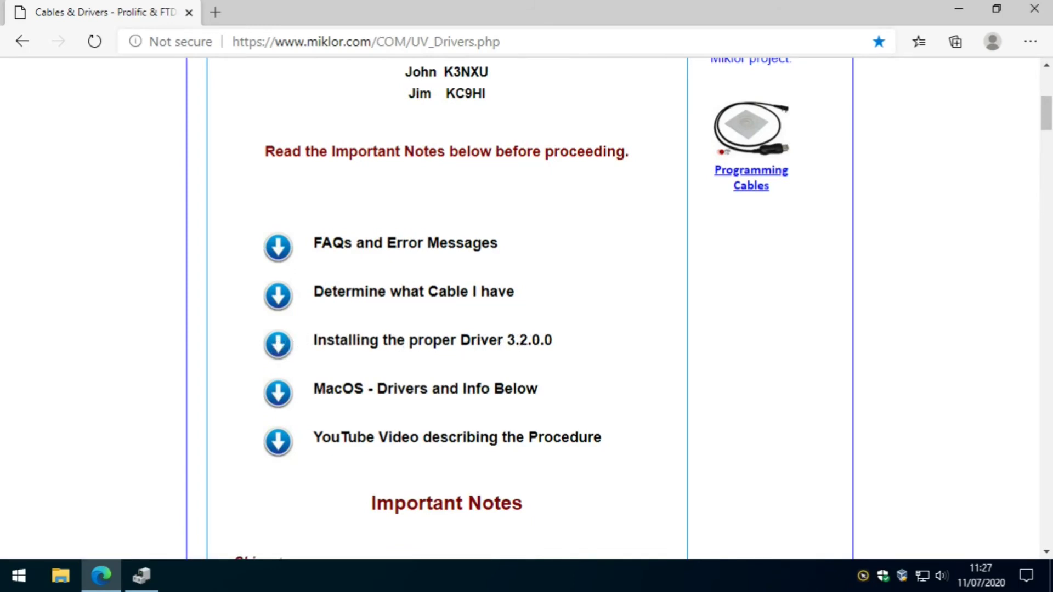
click(282, 345)
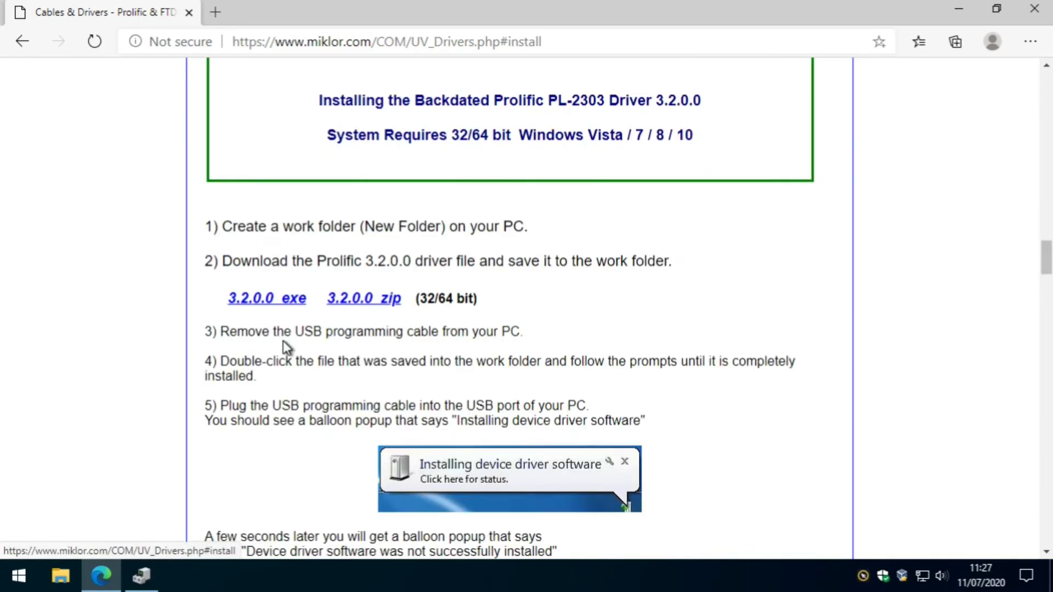
click(273, 300)
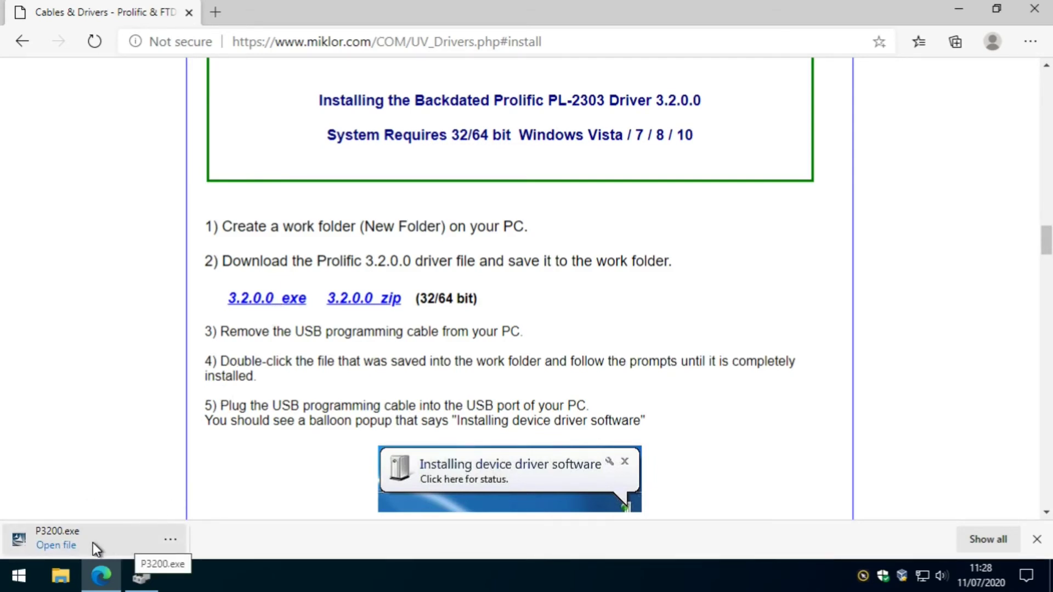
Reveal P3200.exe in the Downloads folder and bring up its context menu
click(169, 539)
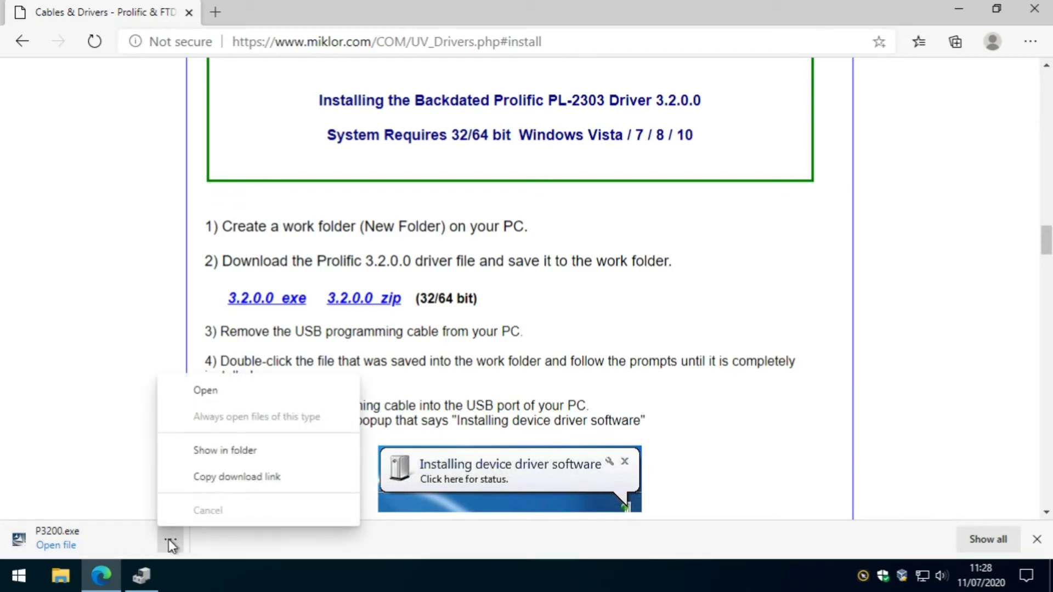
click(241, 451)
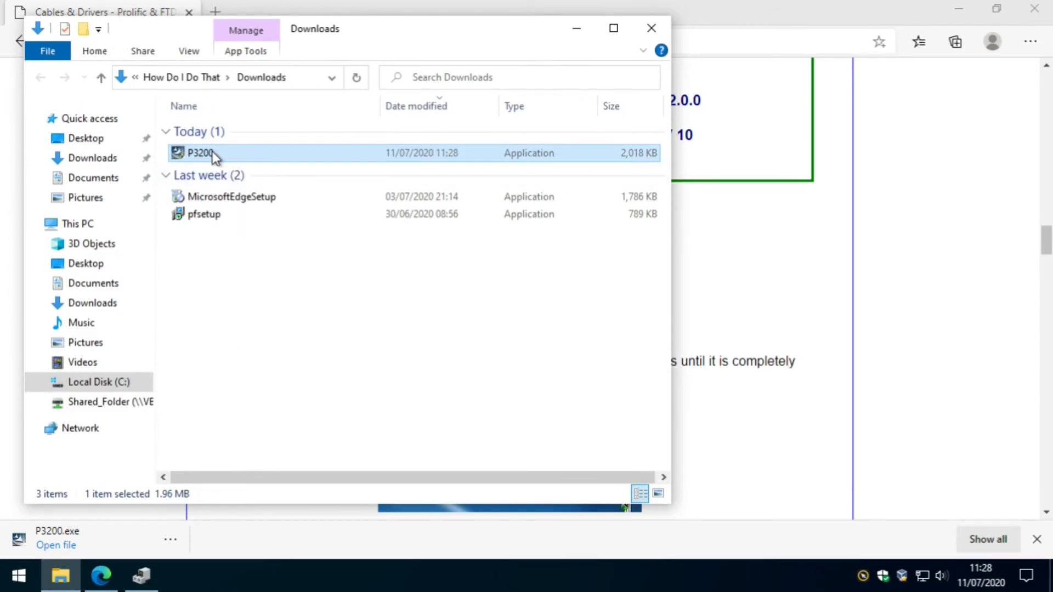
right_click(212, 154)
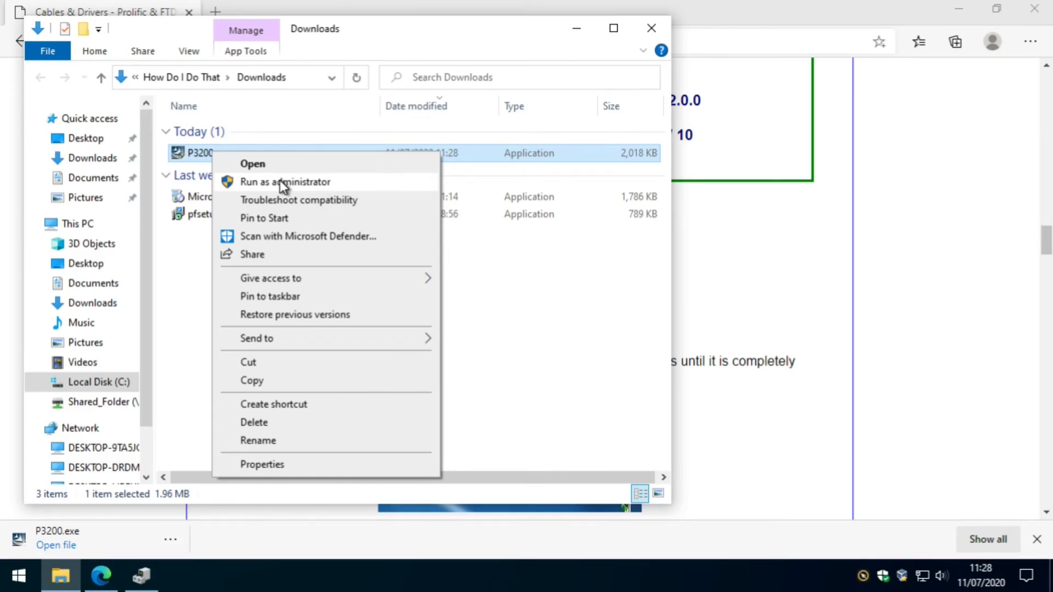
Run P3200.exe through the PL-2303 InstallShield wizard, accepting the license, then close Downloads
click(256, 165)
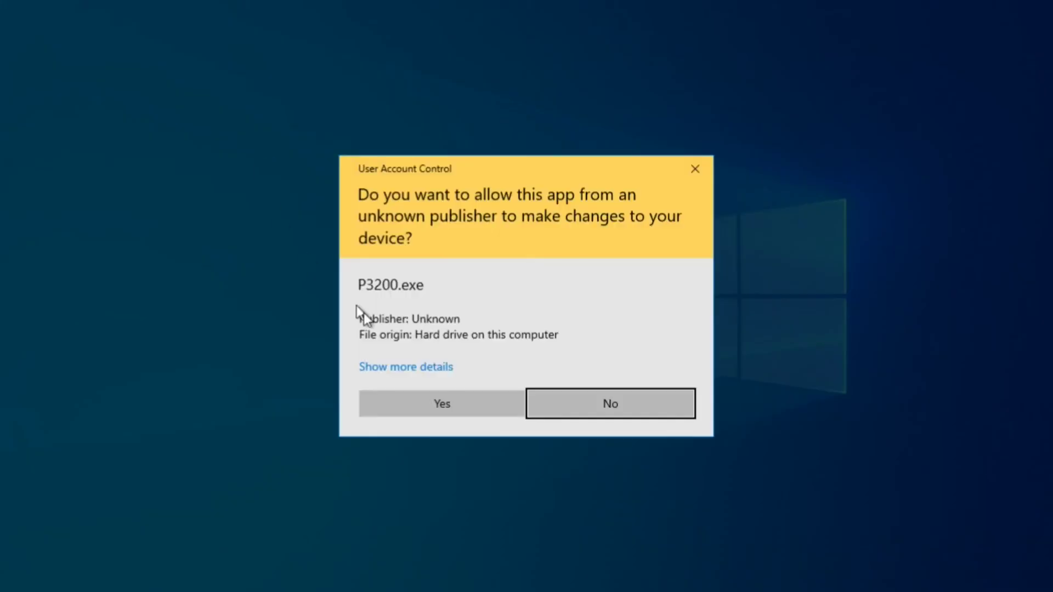
click(474, 404)
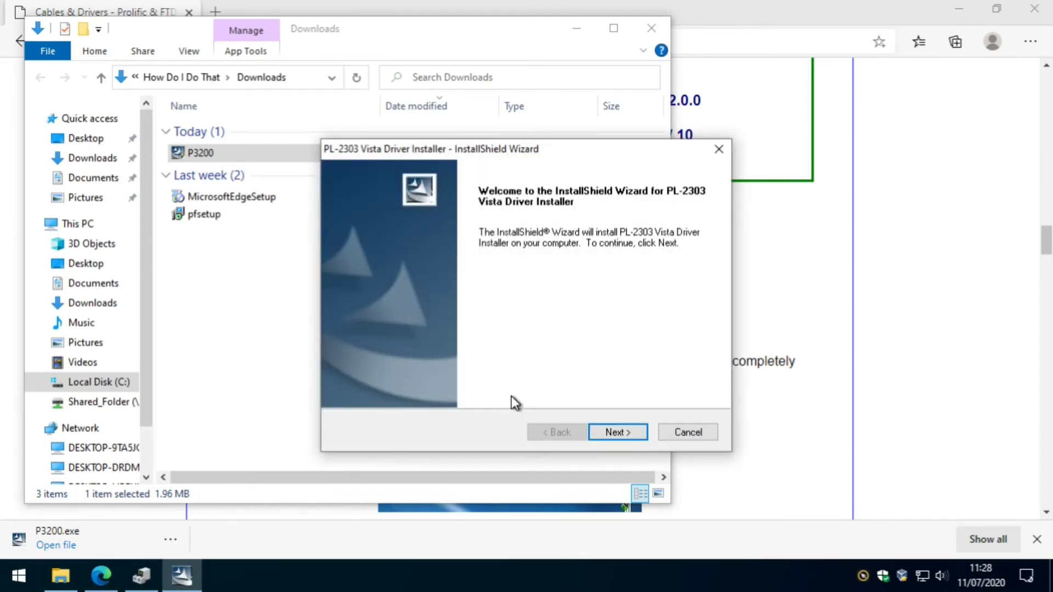
click(634, 431)
click(495, 370)
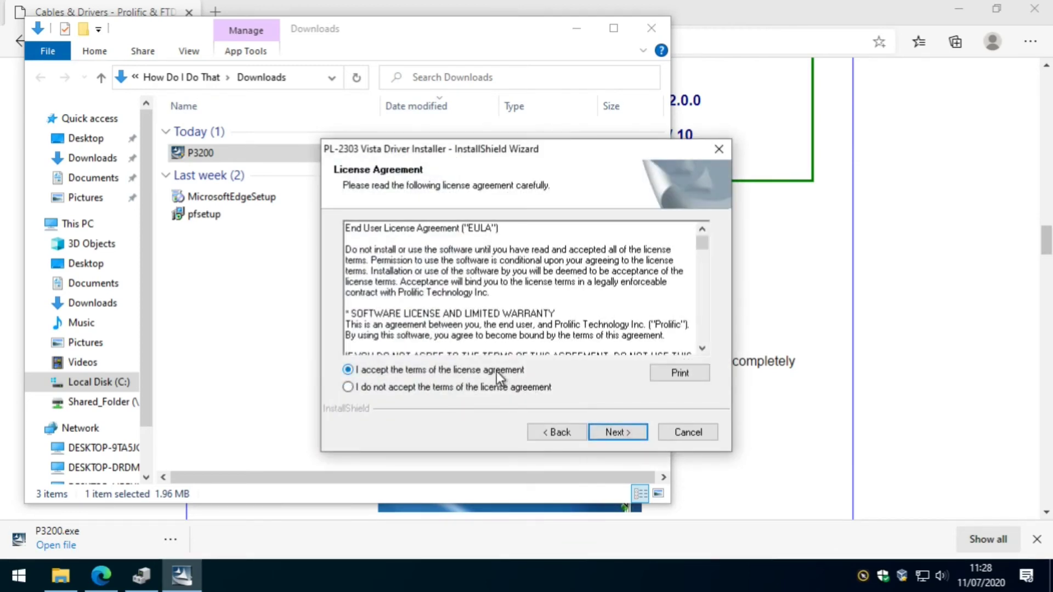
click(630, 432)
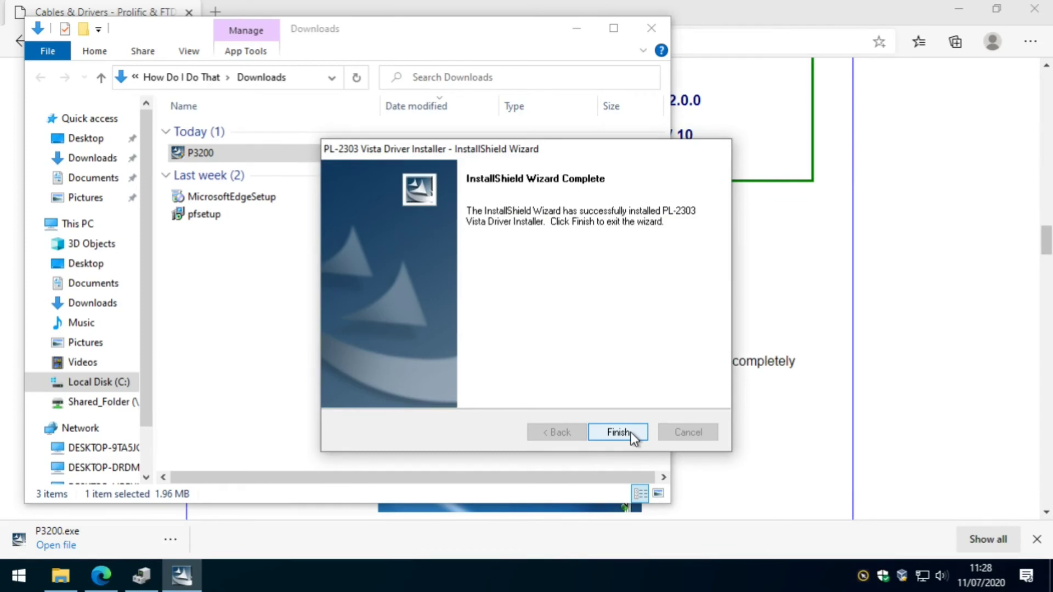
click(631, 432)
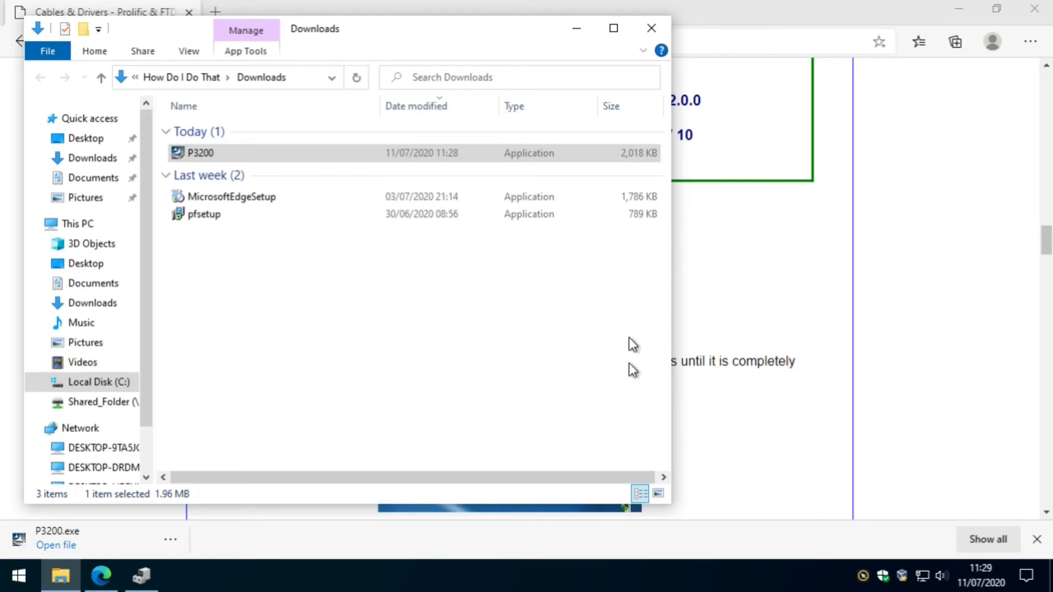
click(645, 27)
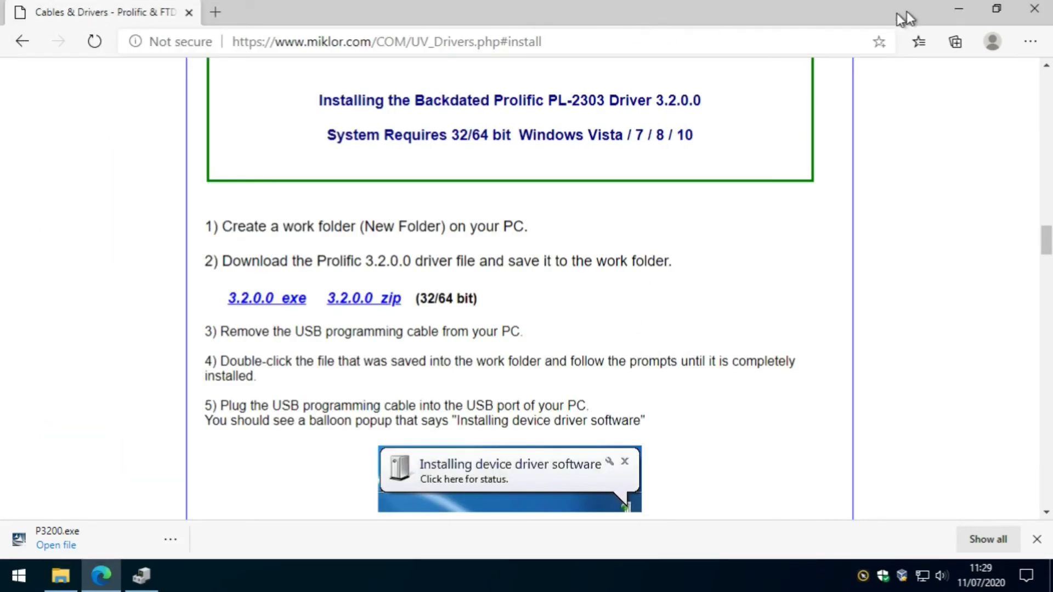
Close Edge and list the COM3 port's compatible Prolific drivers 3.2.0.0 and 3.8.28.0 via Update driver
click(1044, 14)
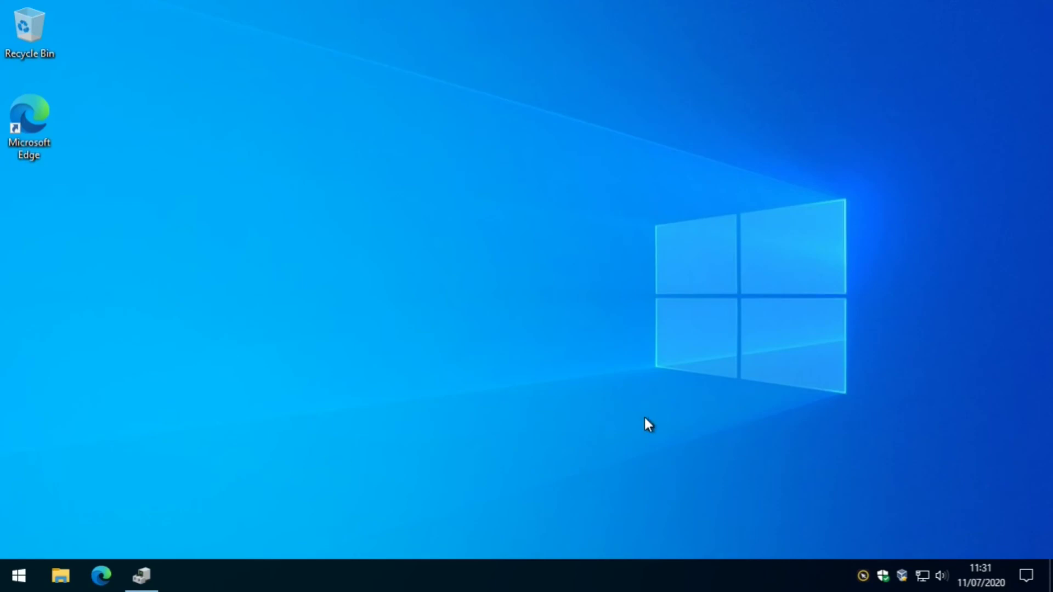
click(140, 586)
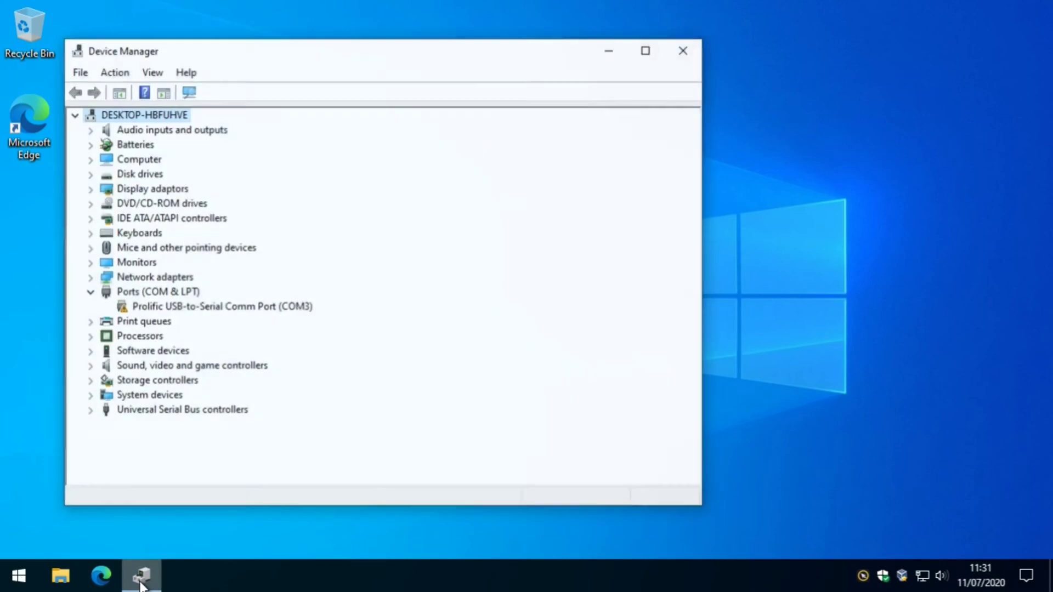
click(265, 306)
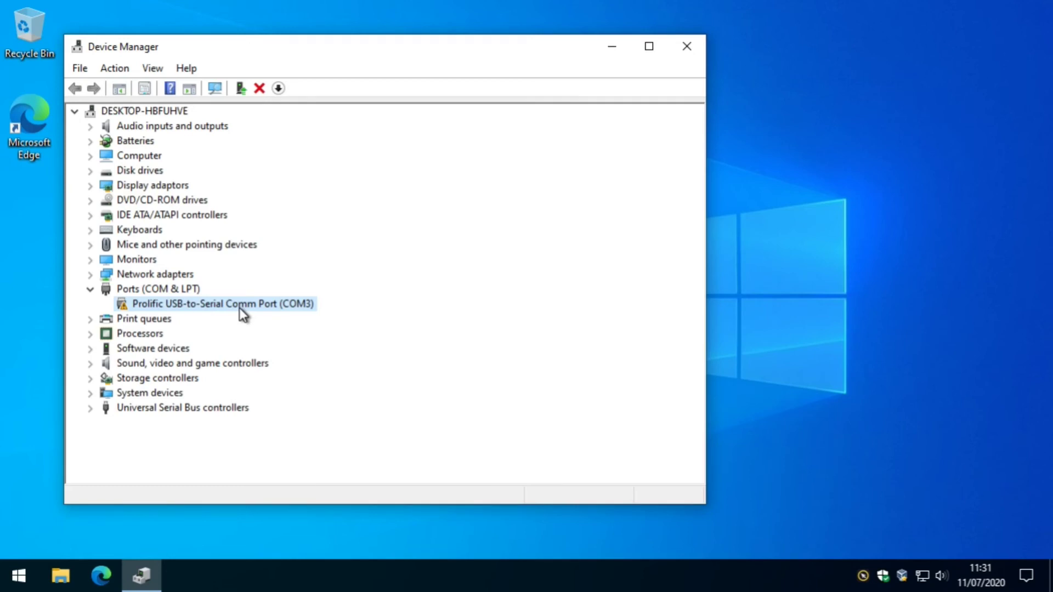
right_click(271, 310)
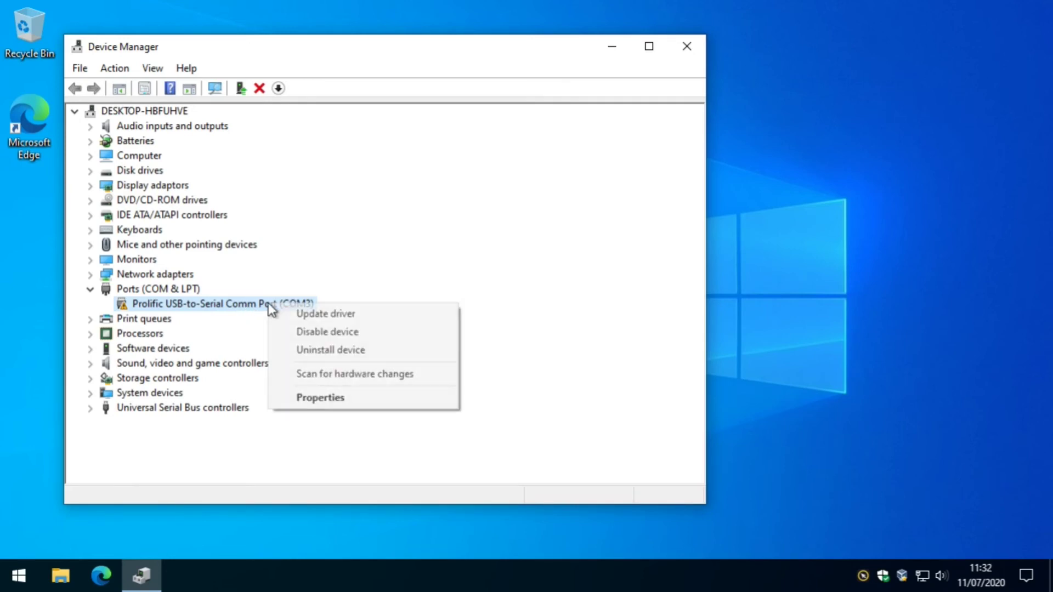
click(363, 312)
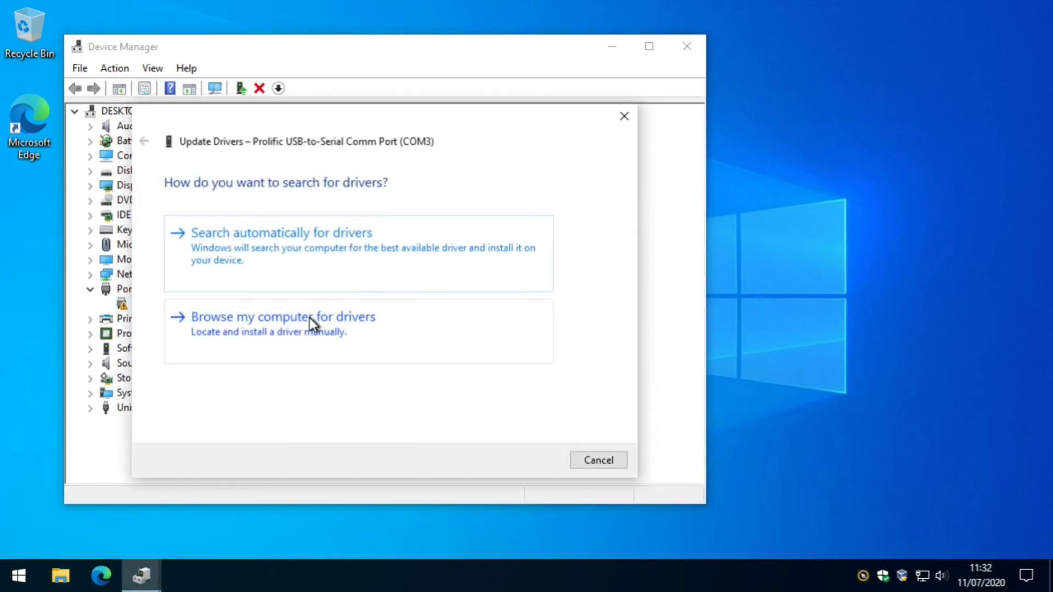
click(281, 316)
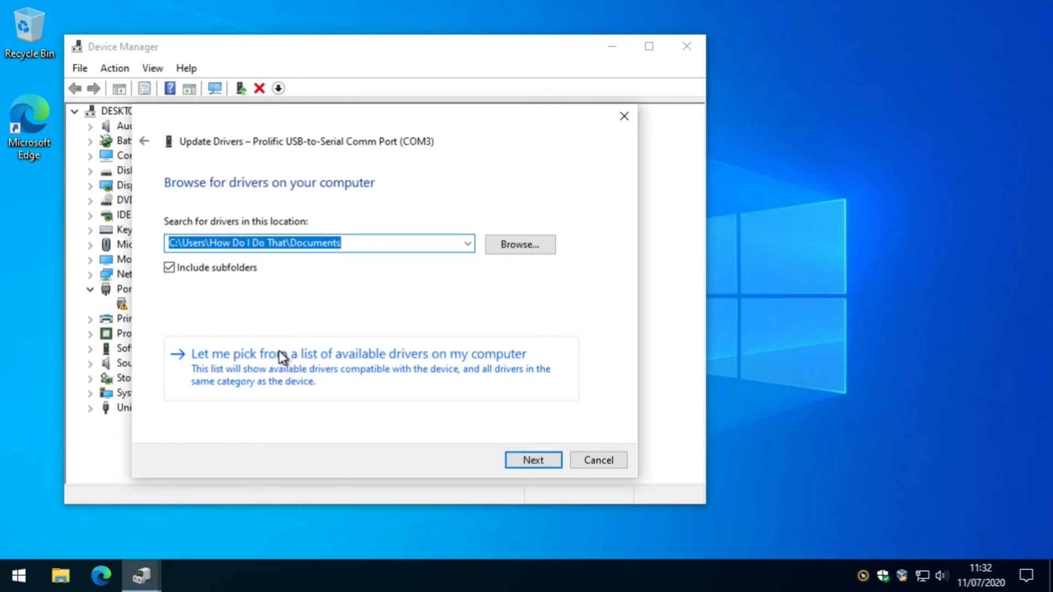
click(328, 367)
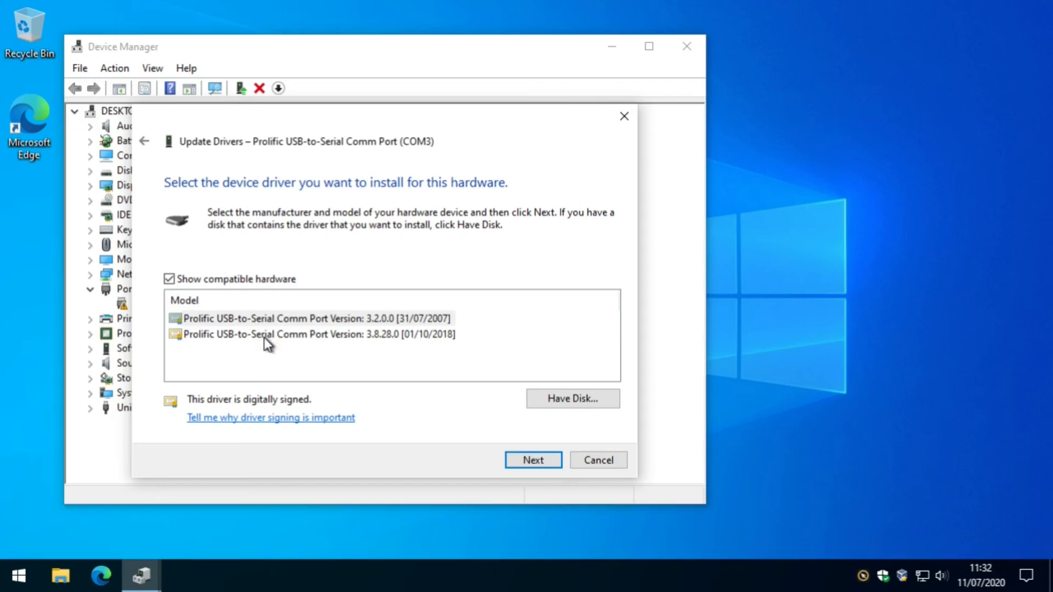
click(442, 336)
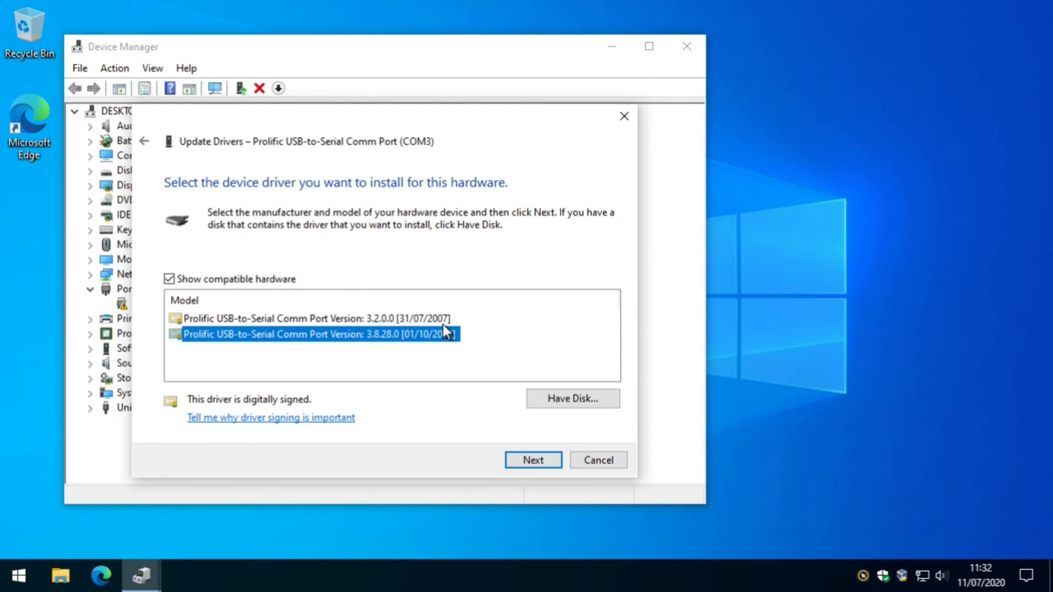
Select driver 3.2.0.0, install it on the COM3 port, and dismiss the success message
click(428, 319)
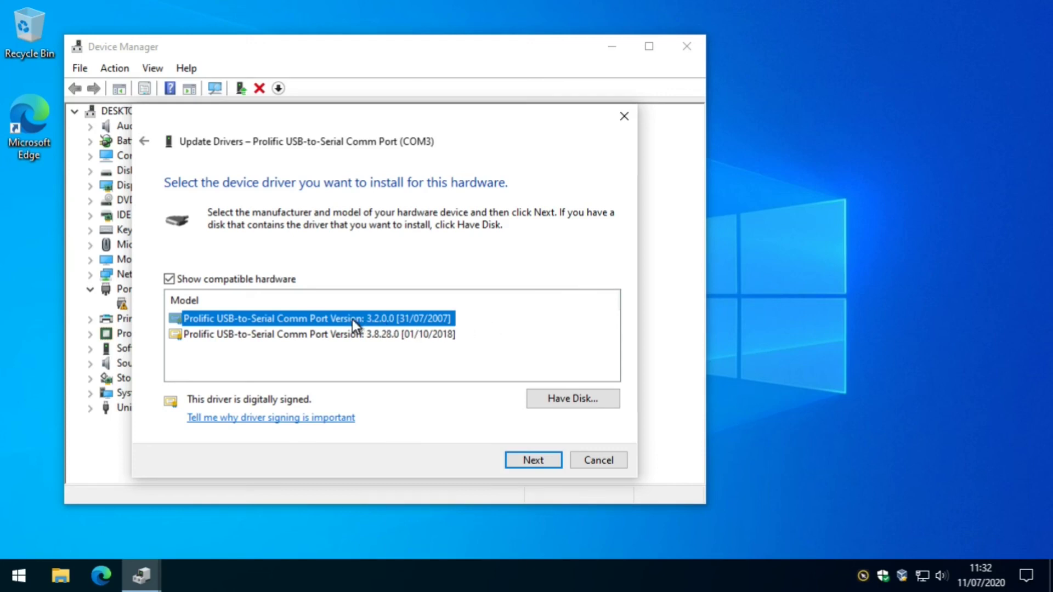
click(532, 462)
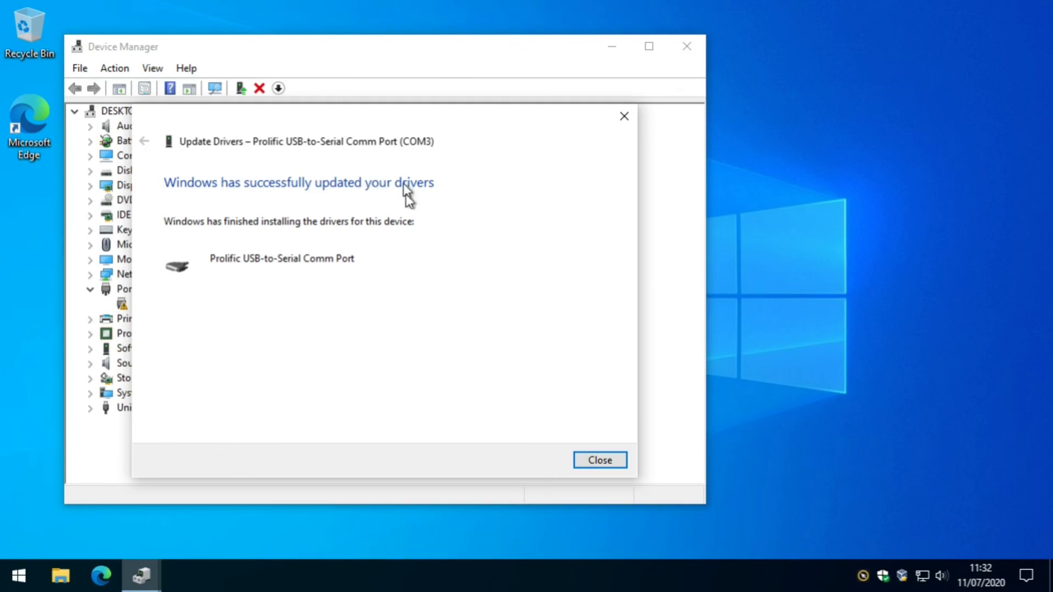
click(611, 461)
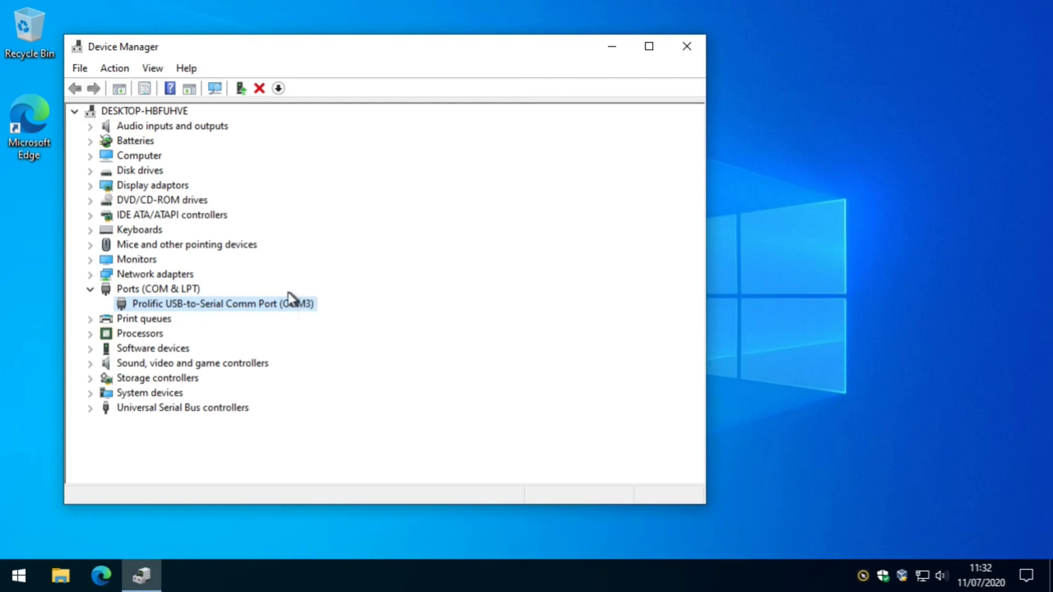
right_click(259, 303)
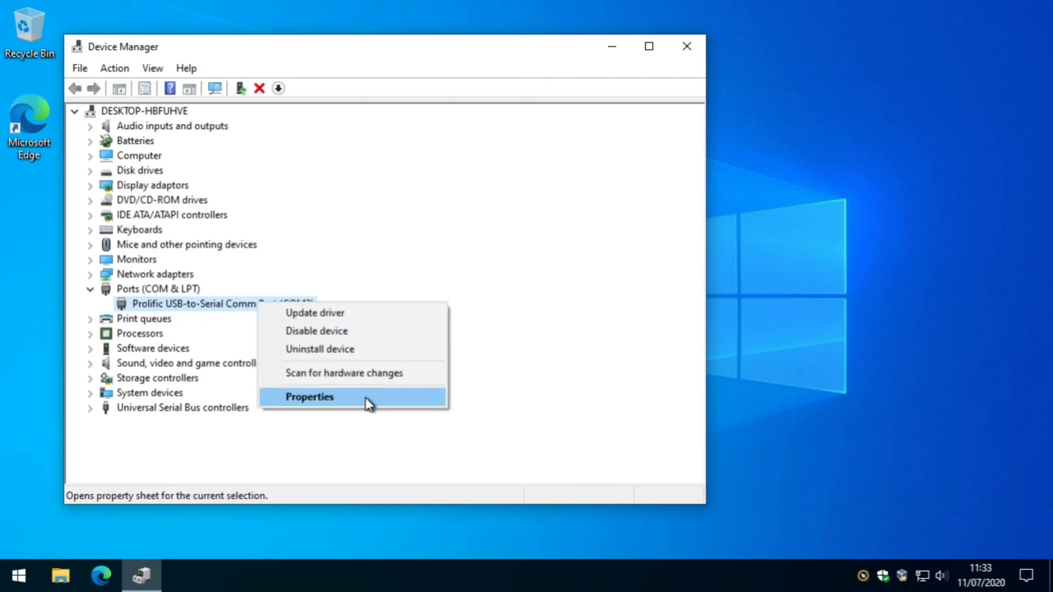
right_click(235, 304)
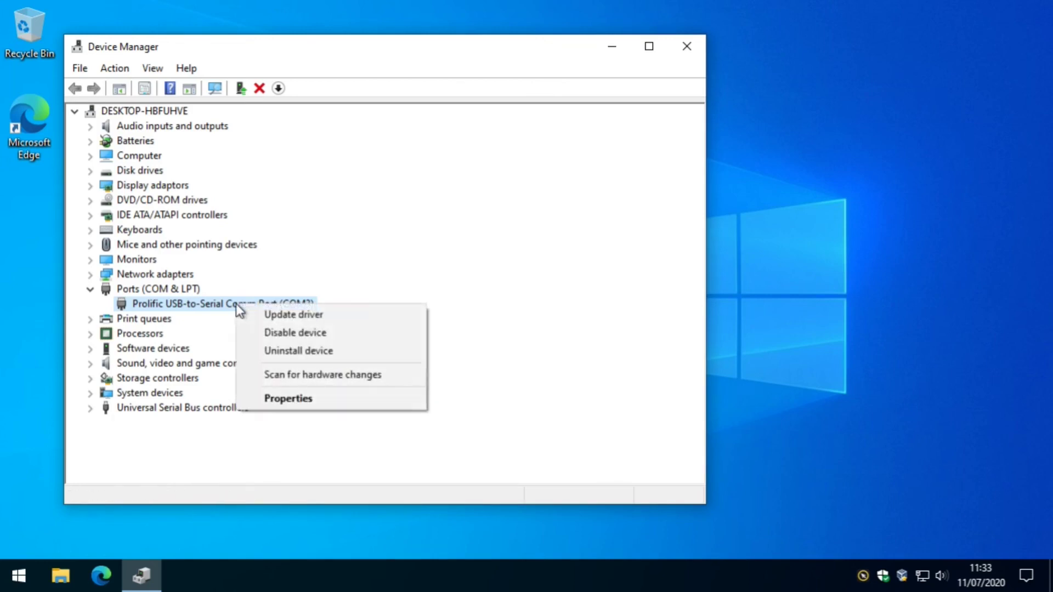
click(323, 398)
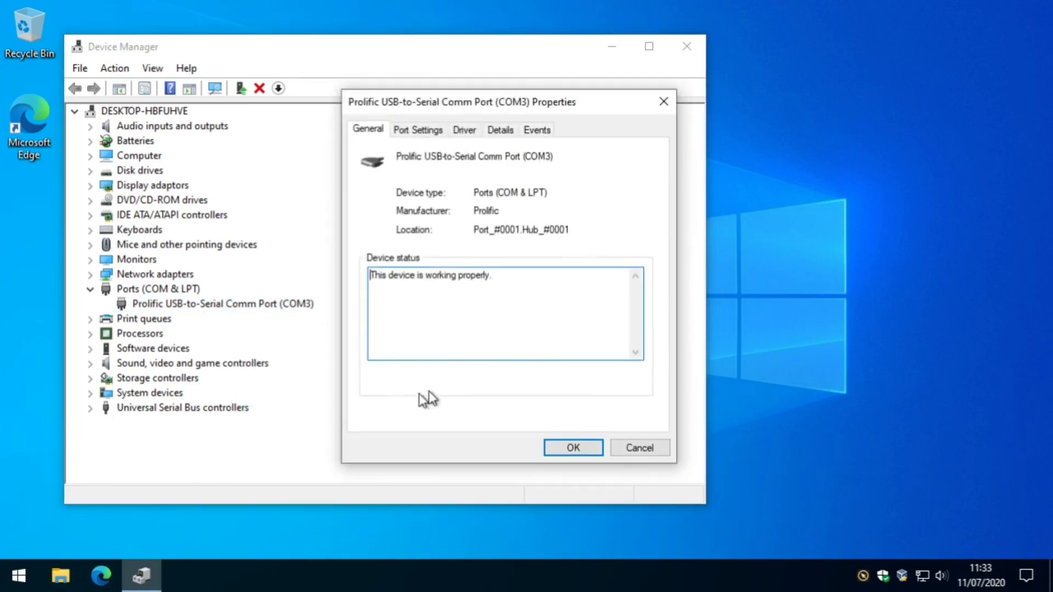
drag(501, 278, 370, 276)
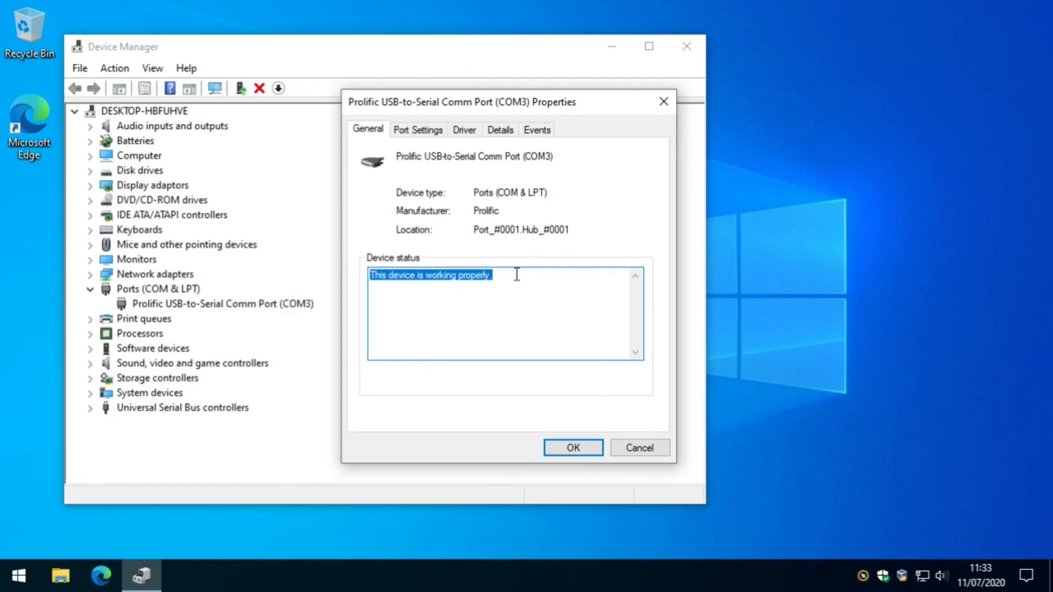
click(581, 447)
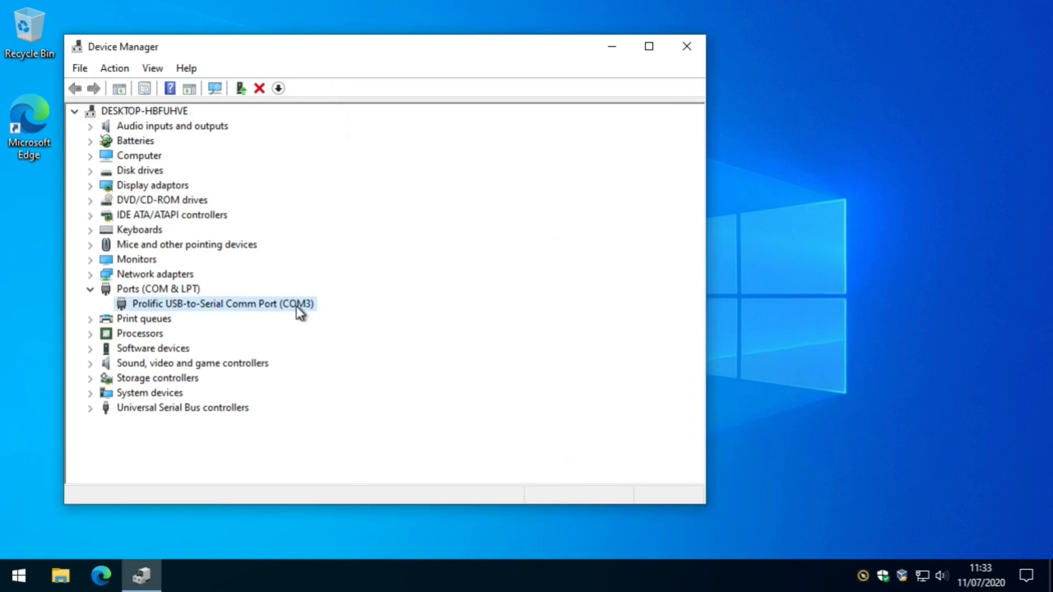